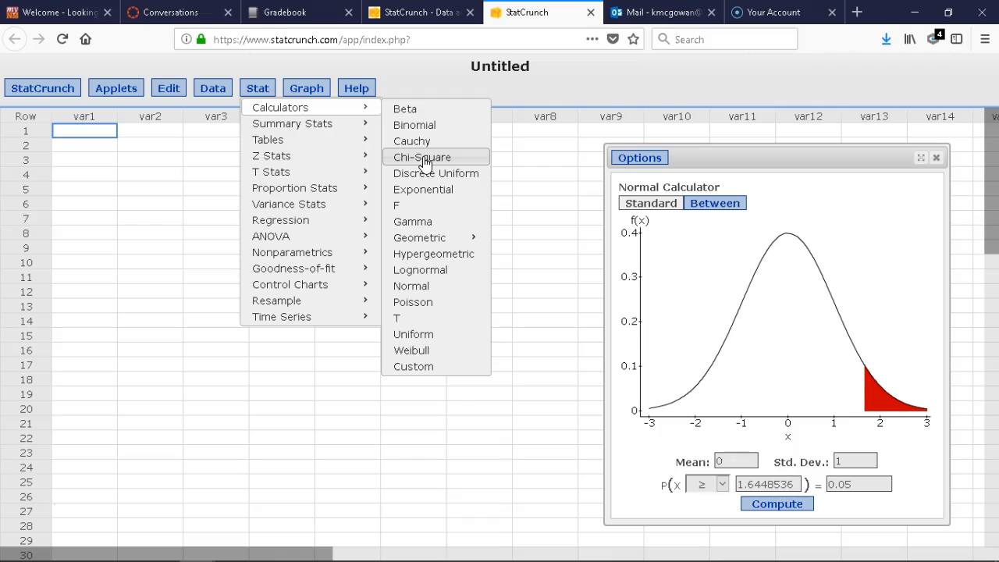
left_click(435, 164)
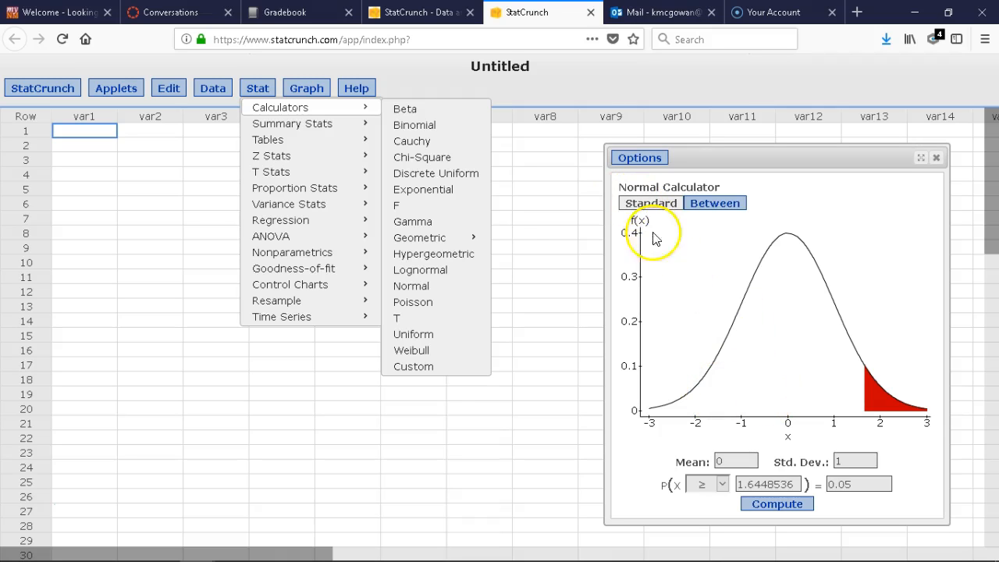
left_click(527, 267)
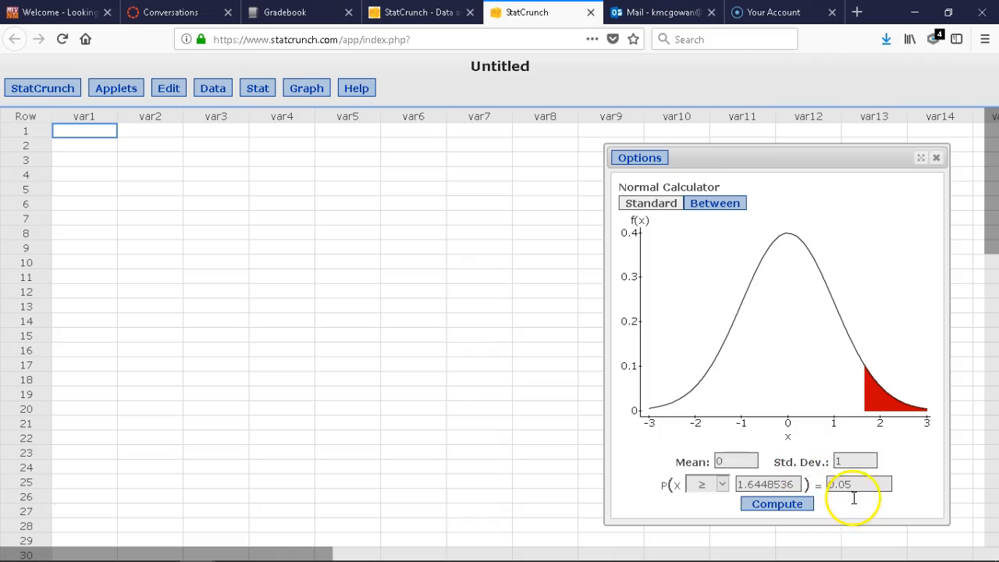
left_click(830, 484)
double_click(851, 485)
double_click(853, 486)
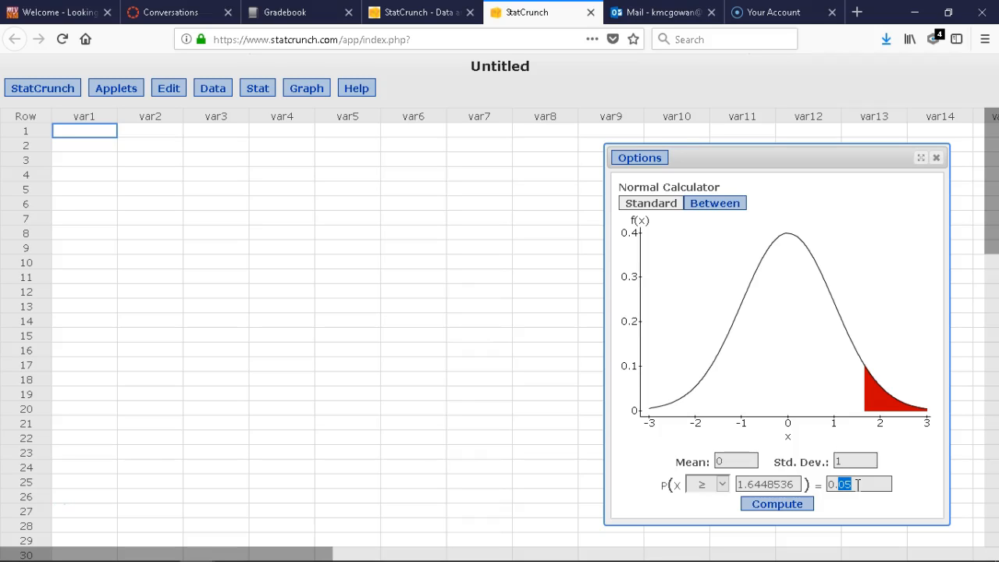
left_click(859, 485)
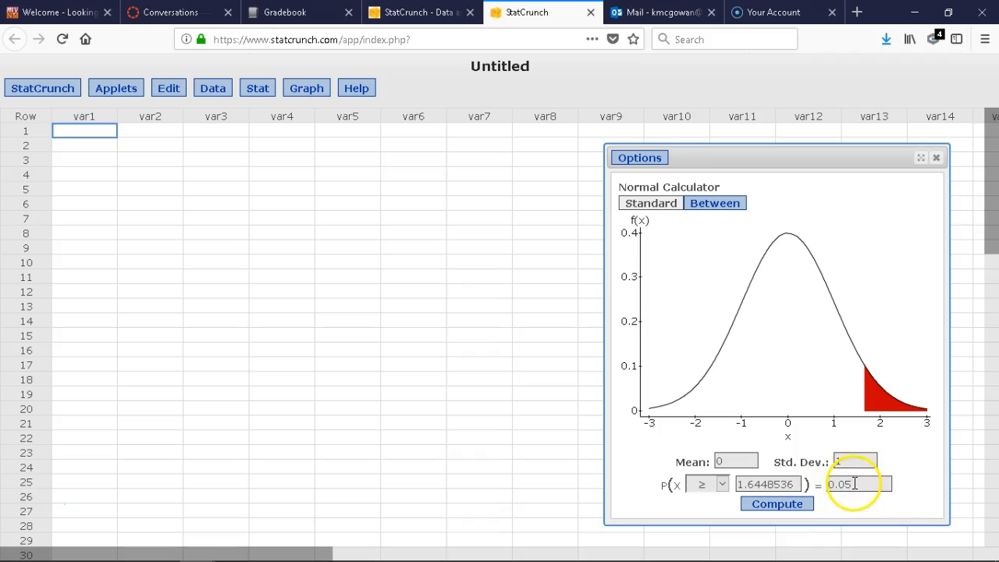
left_click(722, 488)
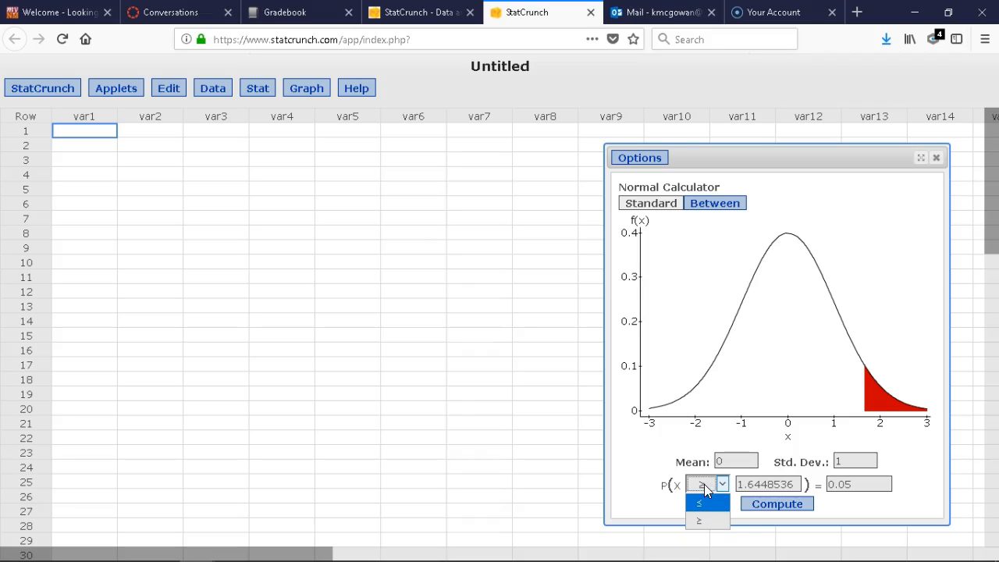
left_click(705, 484)
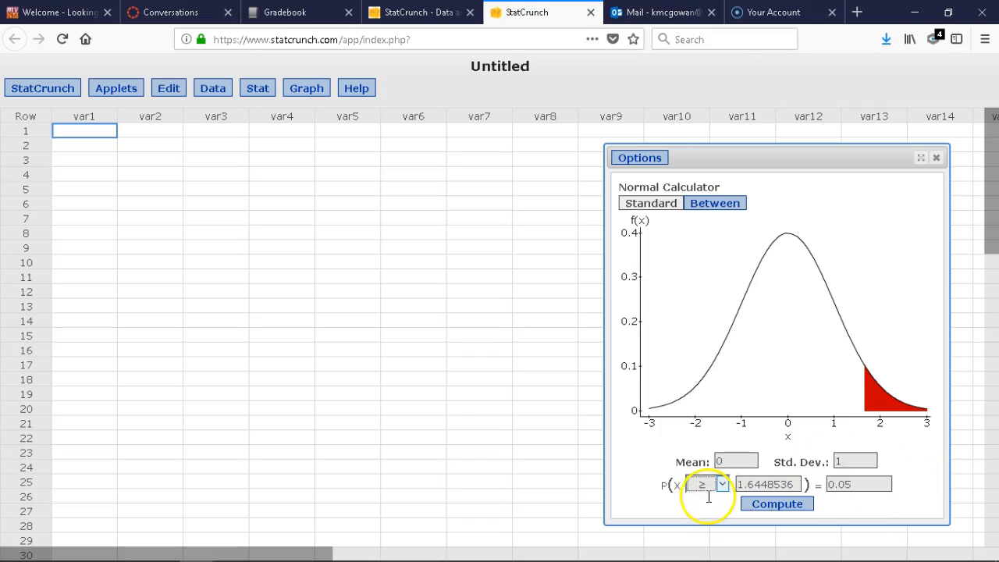
Step: Compute the left-tail critical value in the Normal Calculator using ≤ and a probability of 0.01
double_click(861, 484)
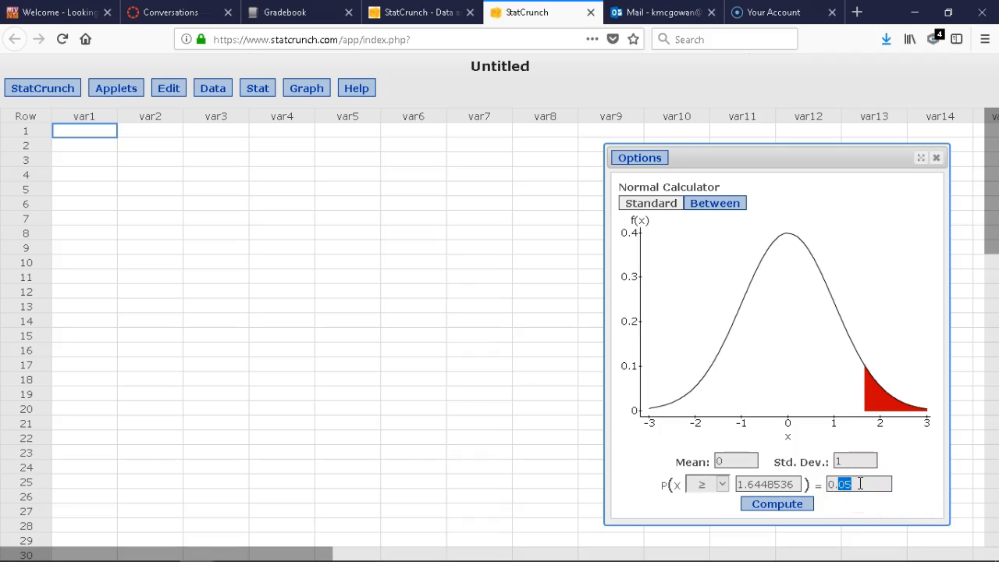
left_click(723, 484)
left_click(702, 502)
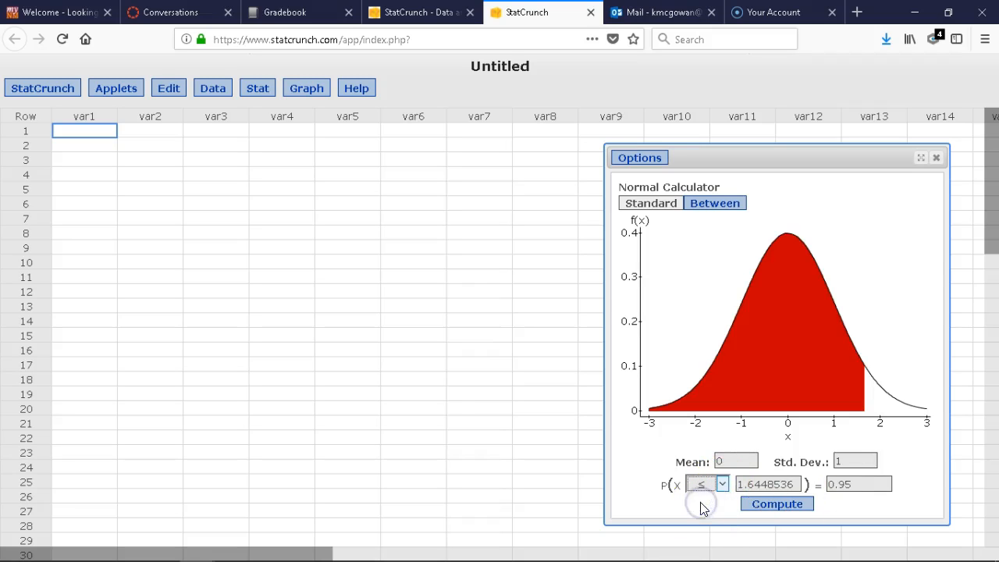
double_click(856, 484)
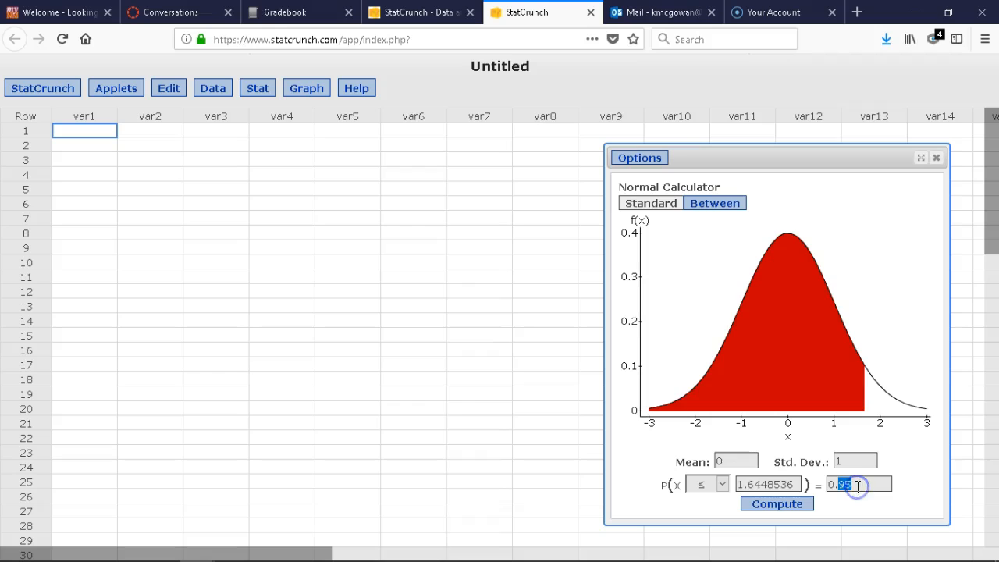
type("01")
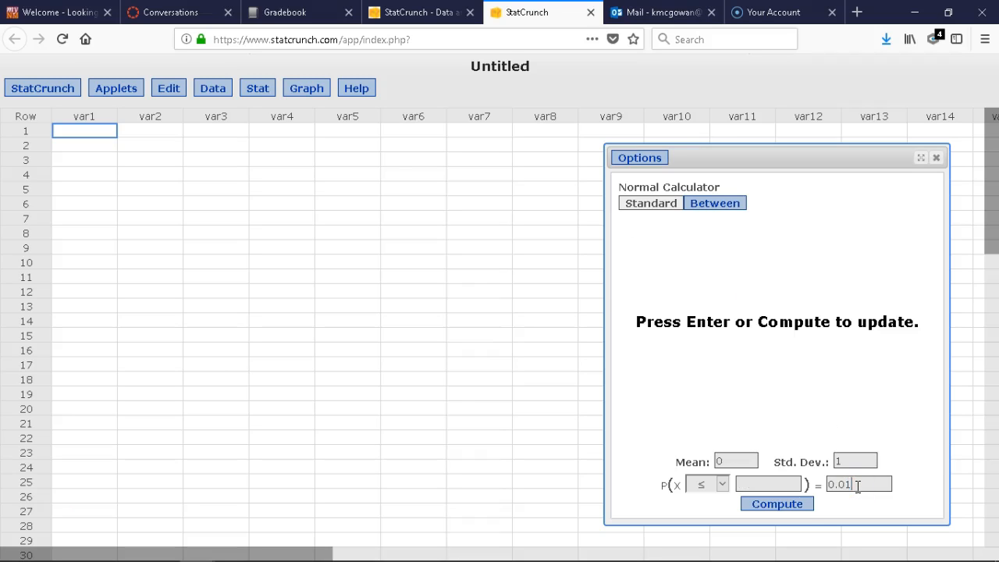
left_click(787, 508)
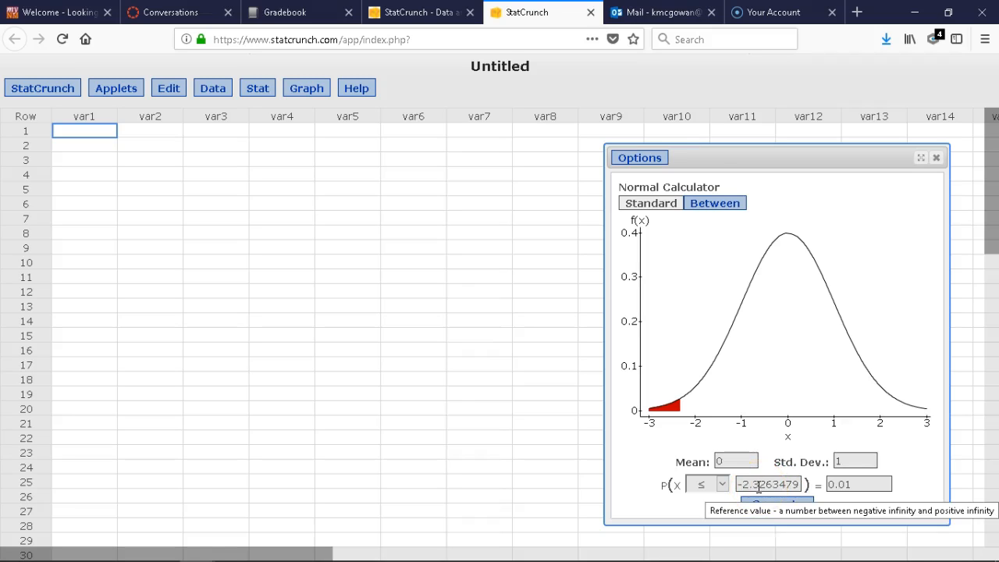
left_click(667, 434)
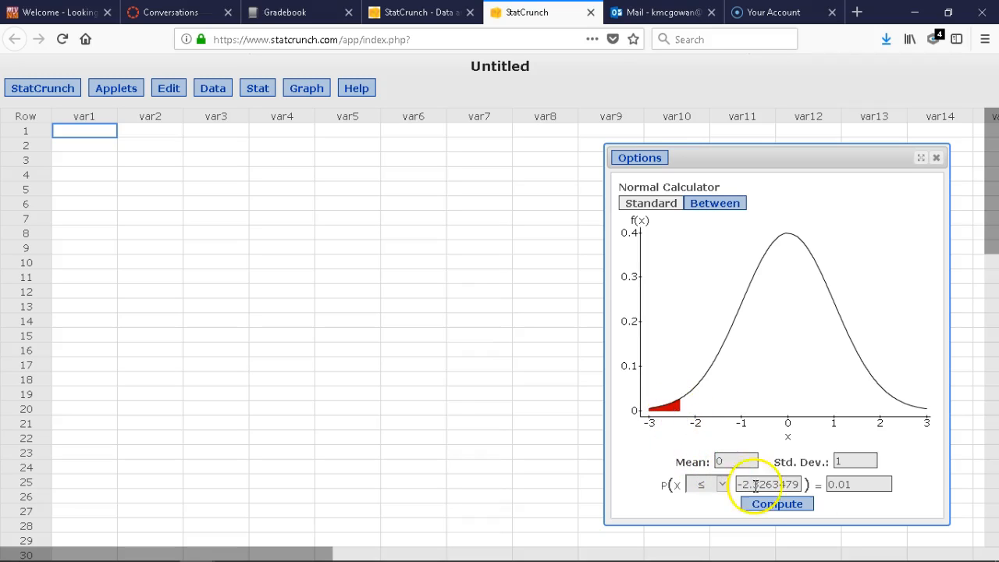
Step: Set the left-tail probability to 0.025 and compute the matching critical value
double_click(861, 485)
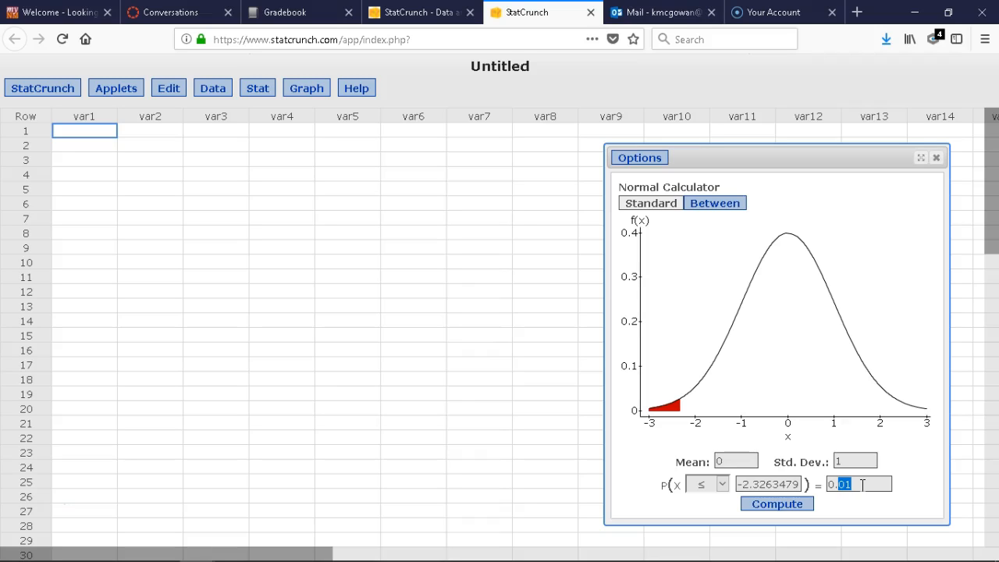
type(".0")
key("BackSpace")
key("BackSpace")
type("025")
left_click(780, 509)
left_click(856, 484)
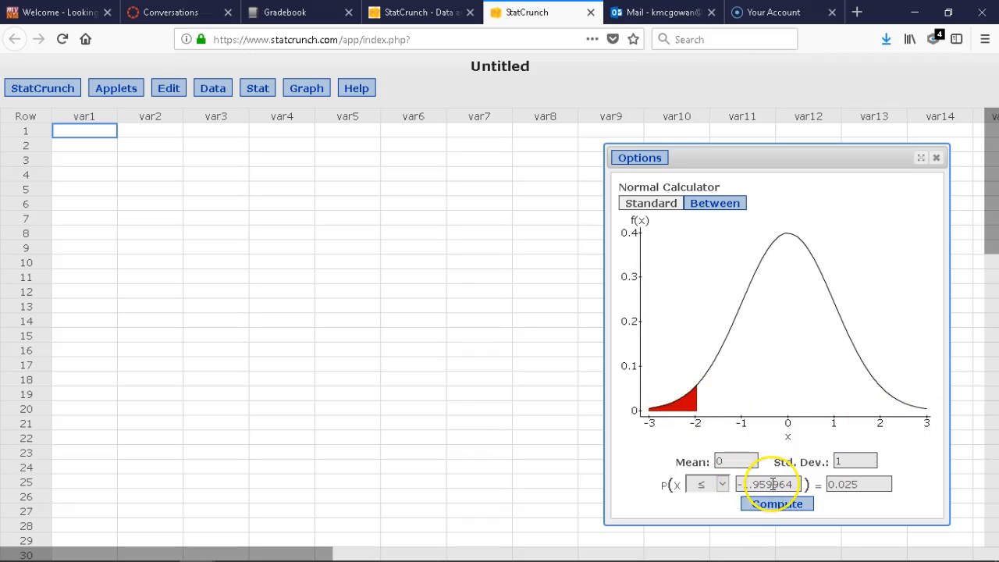
left_click(741, 487)
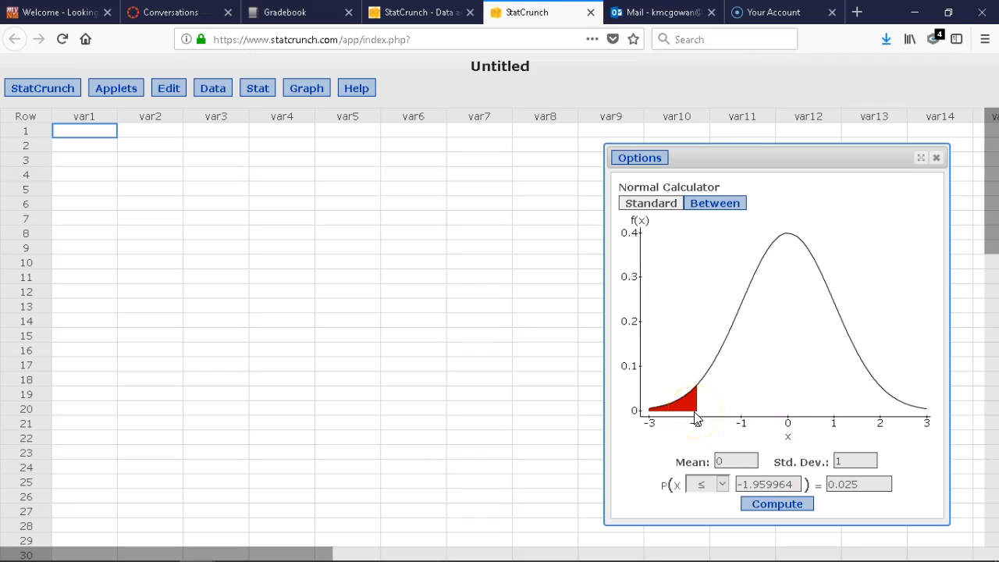
Step: Switch the Normal Calculator to Between mode and compute the two-sided critical values for a probability of 0.9
left_click(718, 207)
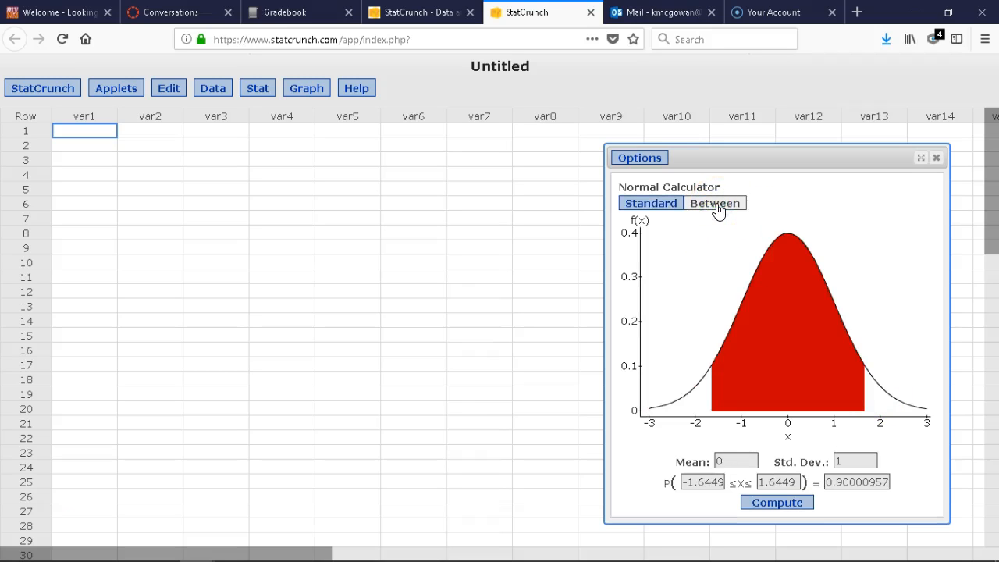
double_click(856, 484)
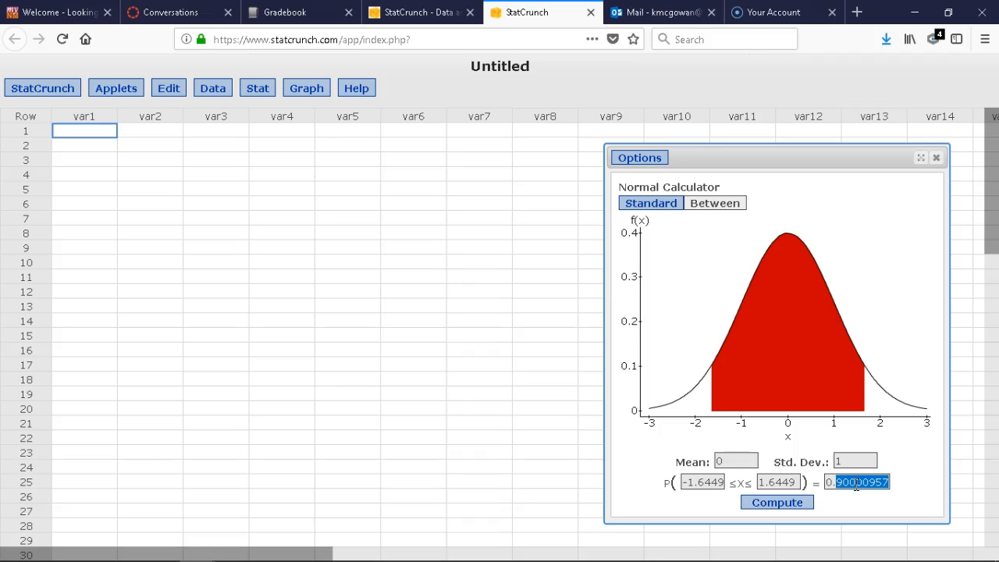
type("9")
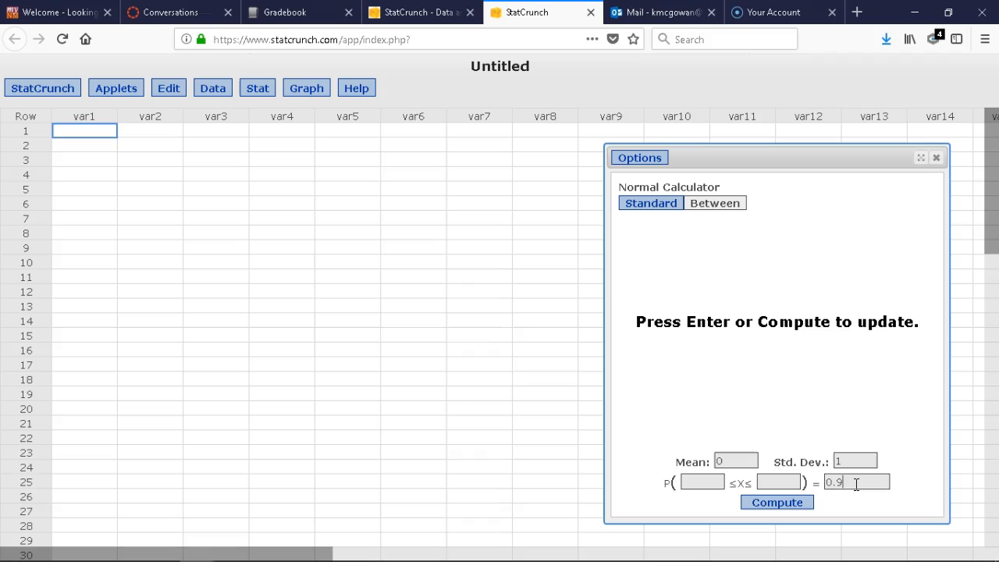
left_click(775, 504)
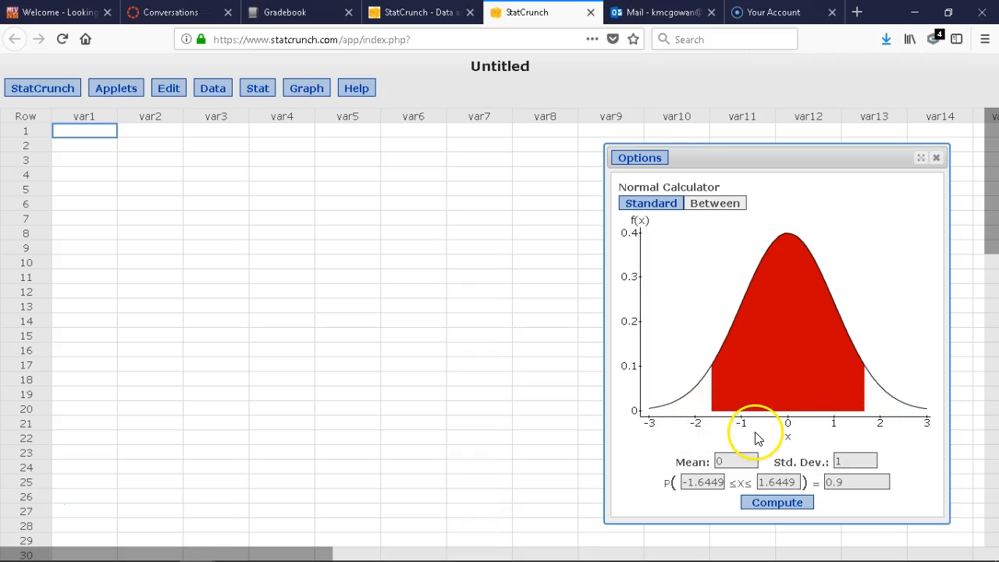
Step: Set the between probability to 0.99 and compute the two-sided critical values
double_click(857, 485)
type("99")
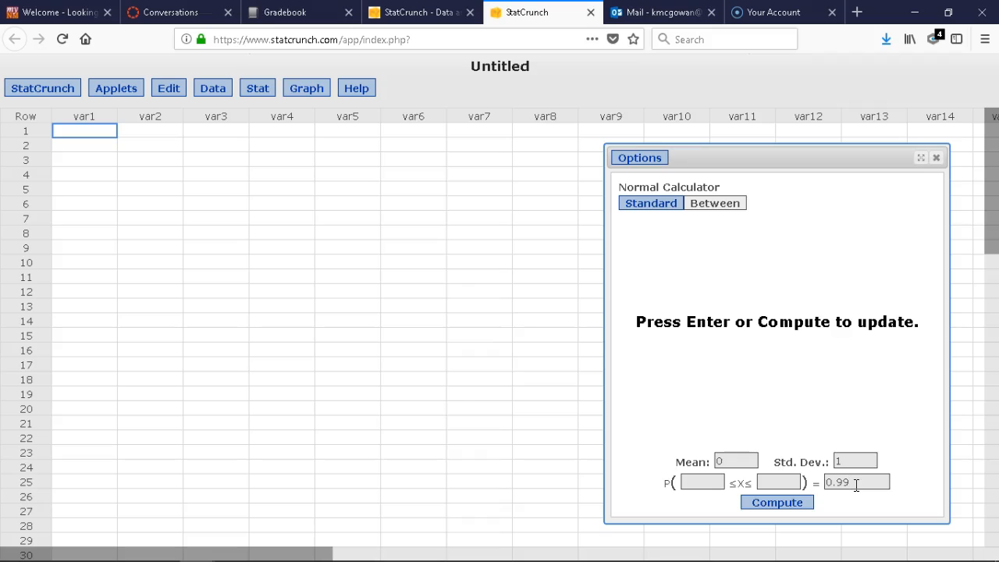
key("Return")
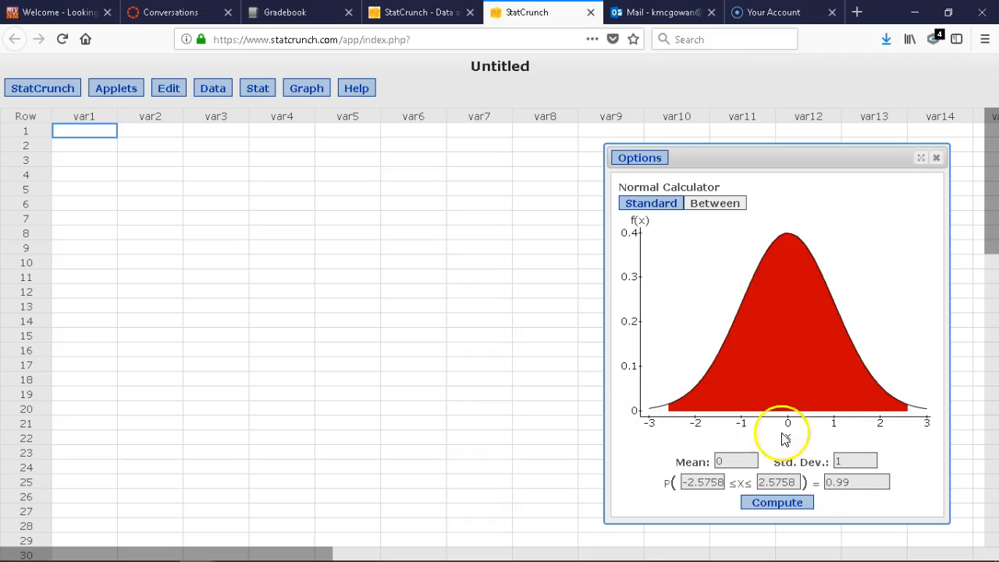